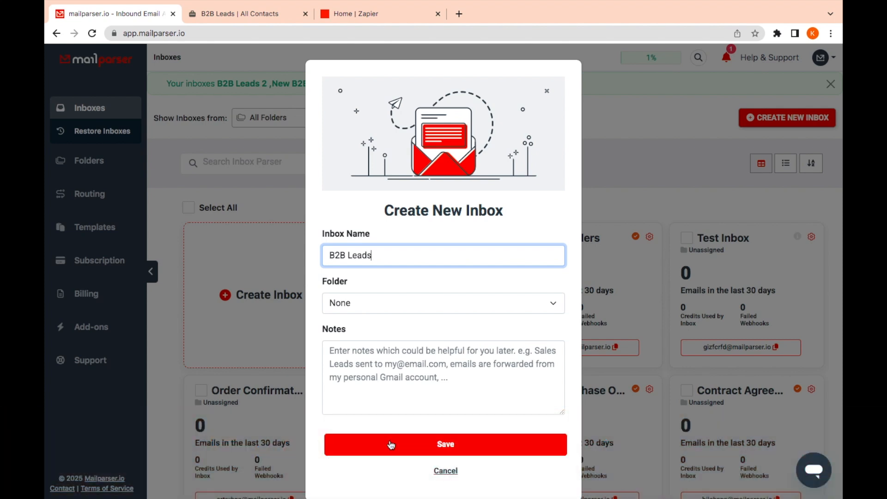
Save the new inbox named B2B Leads and copy its forwarding address to the clipboard.
{"action": "left_click", "coordinate": [390, 444]}
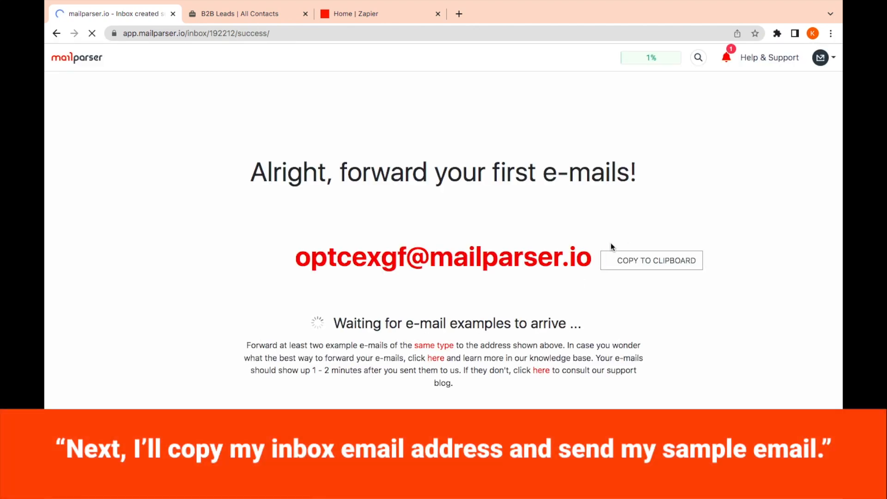
{"action": "left_click", "coordinate": [628, 260]}
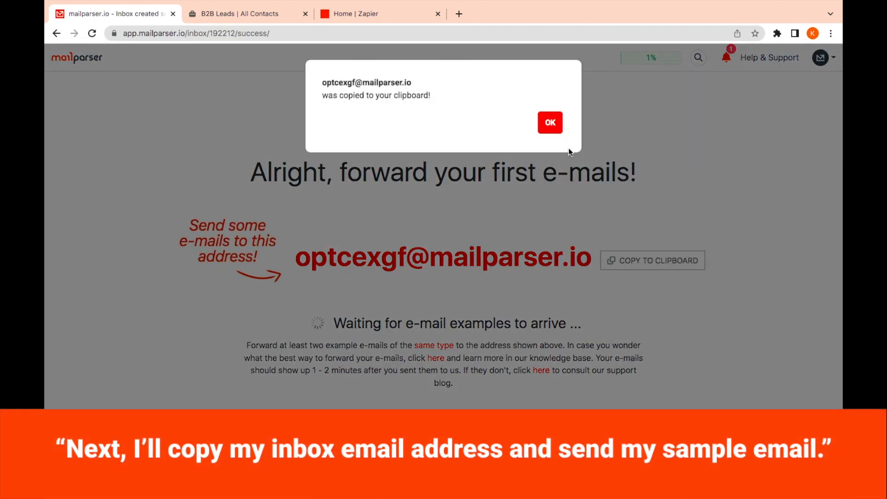
{"action": "left_click", "coordinate": [550, 118]}
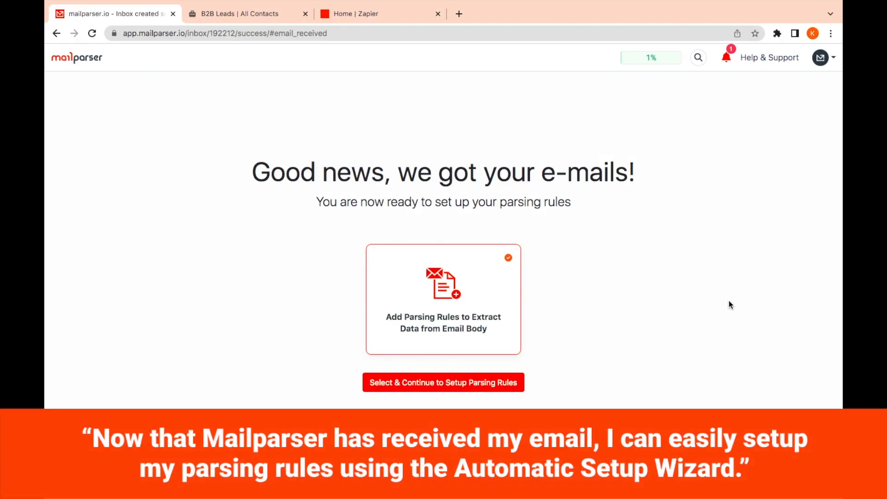
Set up the inbox's parsing rules for the email body with the Default Template, proceeding with the Default Category.
{"action": "left_click", "coordinate": [480, 384]}
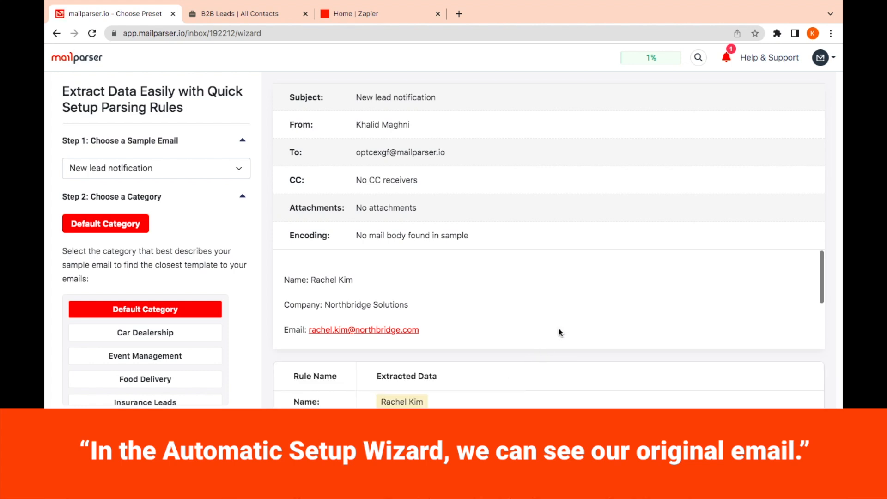
{"action": "scroll", "coordinate": [558, 329], "scroll_direction": "down", "scroll_amount": 3}
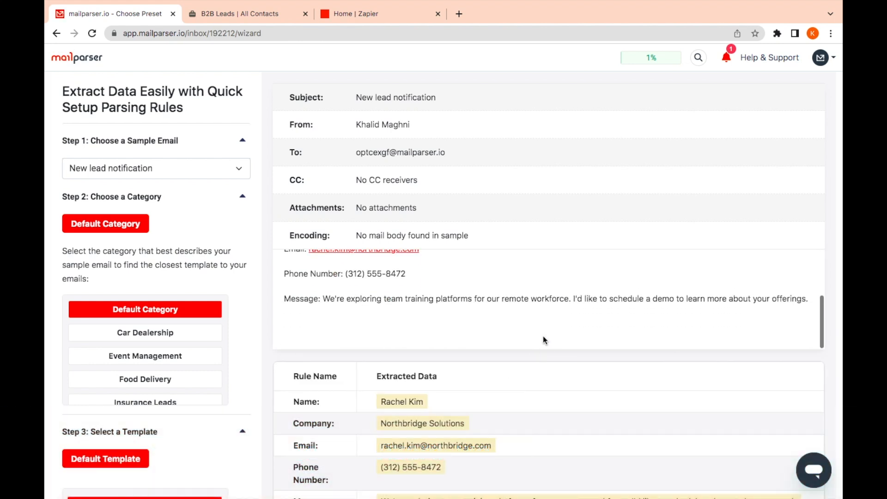
{"action": "scroll", "coordinate": [515, 367], "scroll_direction": "down", "scroll_amount": 3}
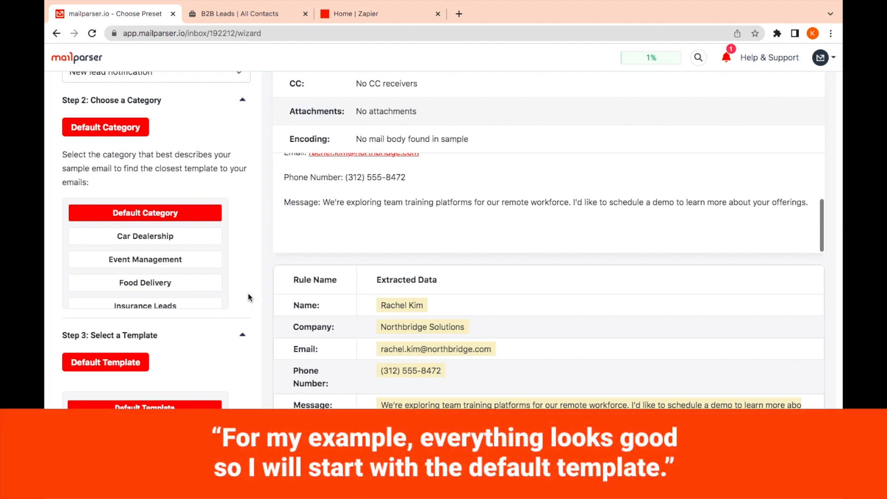
{"action": "scroll", "coordinate": [248, 293], "scroll_direction": "up", "scroll_amount": 1}
{"action": "scroll", "coordinate": [248, 297], "scroll_direction": "down", "scroll_amount": 1}
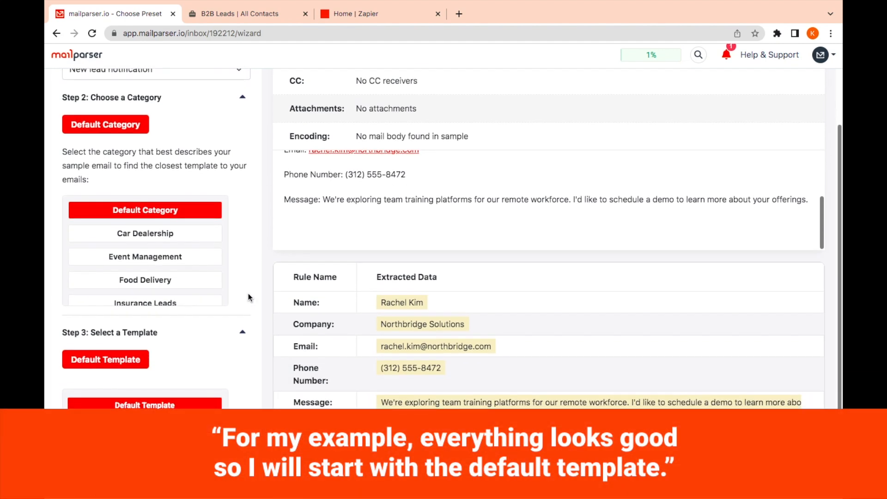
{"action": "left_click", "coordinate": [212, 478]}
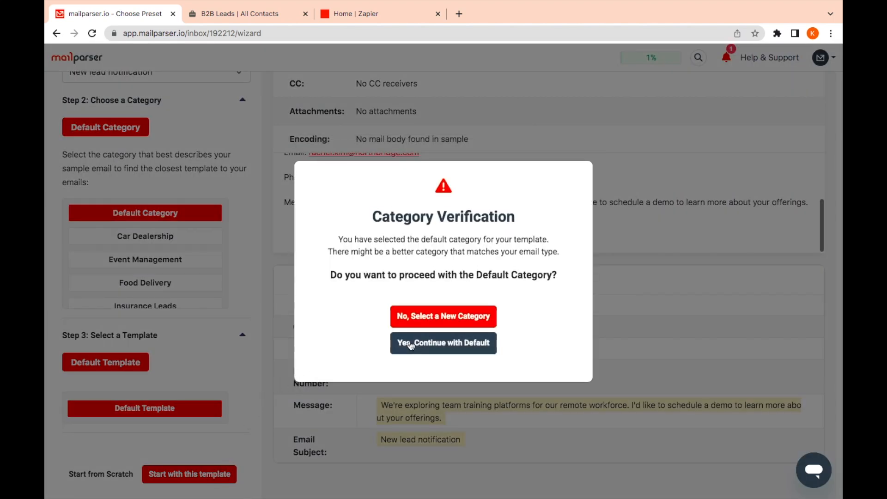
{"action": "left_click", "coordinate": [444, 352]}
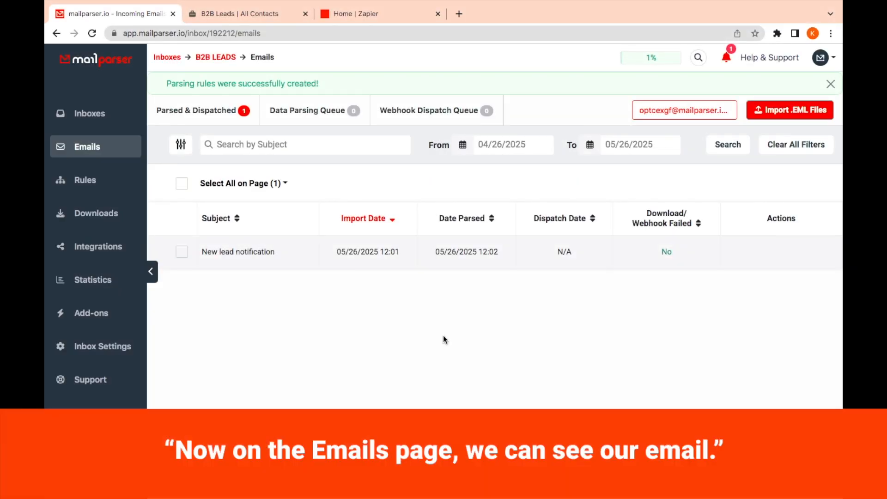
Review the parsed data and the original content of the "New lead notification" email.
{"action": "left_click", "coordinate": [261, 256]}
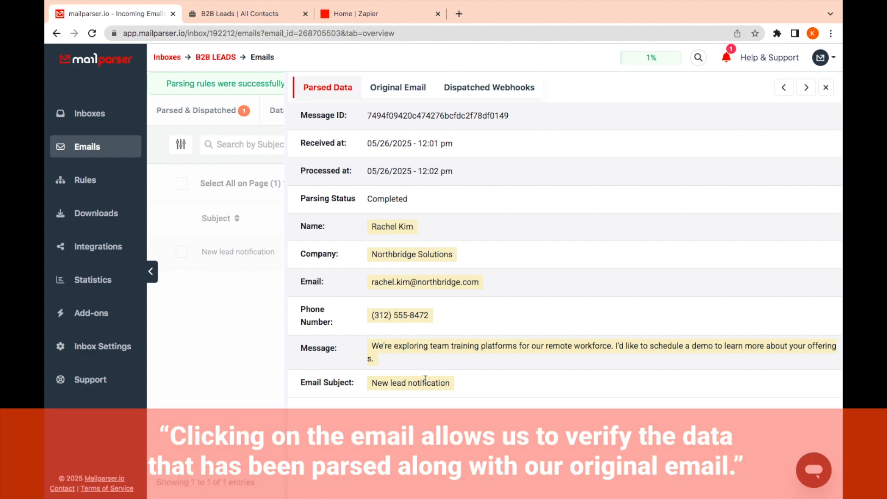
{"action": "left_click", "coordinate": [404, 91]}
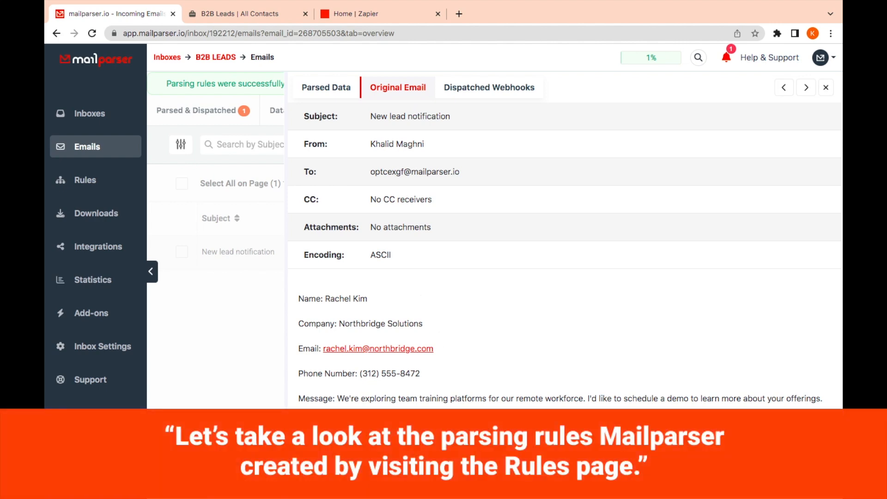
Examine the Phone Number parsing rule, from its data source through each text filter to the final result.
{"action": "left_click", "coordinate": [81, 187]}
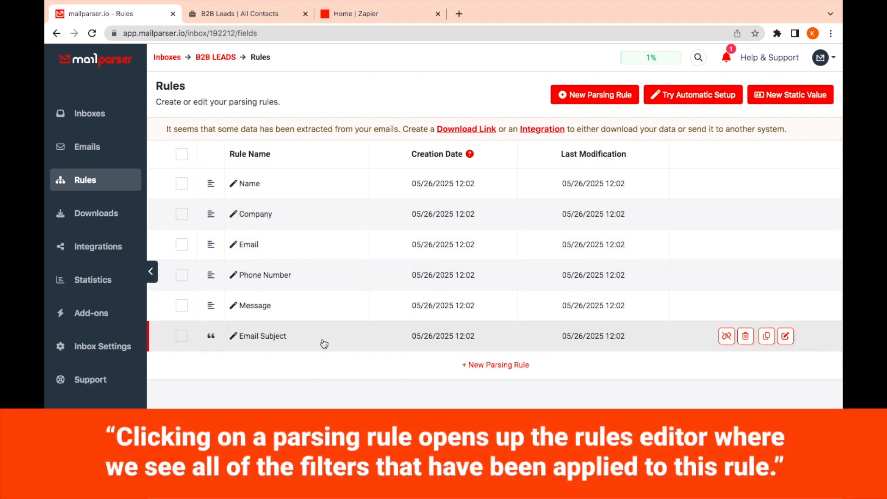
{"action": "left_click", "coordinate": [331, 288]}
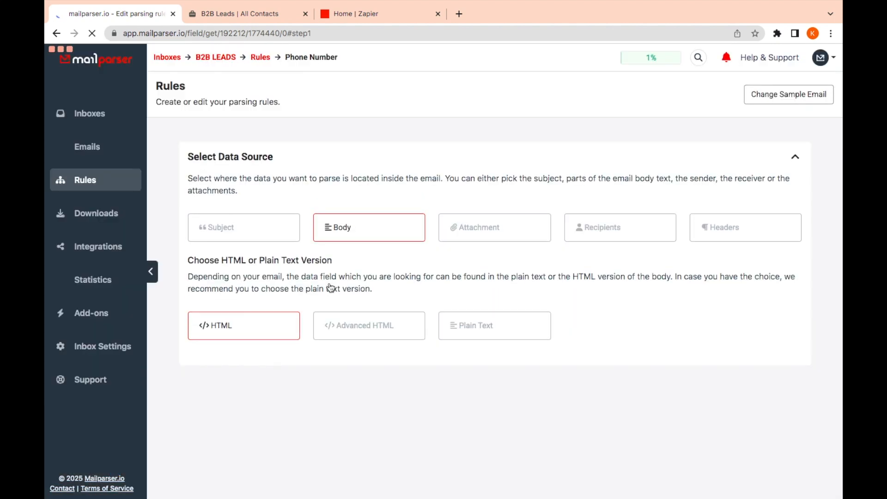
{"action": "scroll", "coordinate": [454, 359], "scroll_direction": "down", "scroll_amount": 5}
{"action": "scroll", "coordinate": [454, 359], "scroll_direction": "down", "scroll_amount": 5}
{"action": "scroll", "coordinate": [454, 359], "scroll_direction": "down", "scroll_amount": 7}
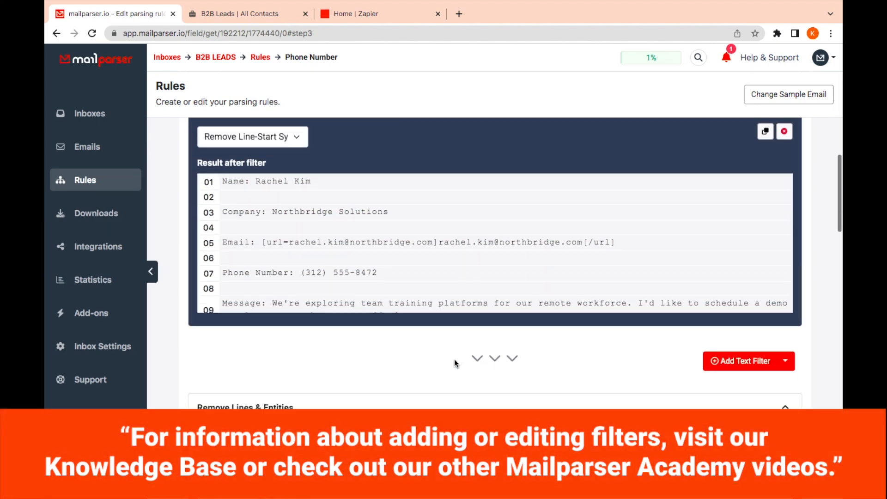
{"action": "scroll", "coordinate": [454, 362], "scroll_direction": "down", "scroll_amount": 6}
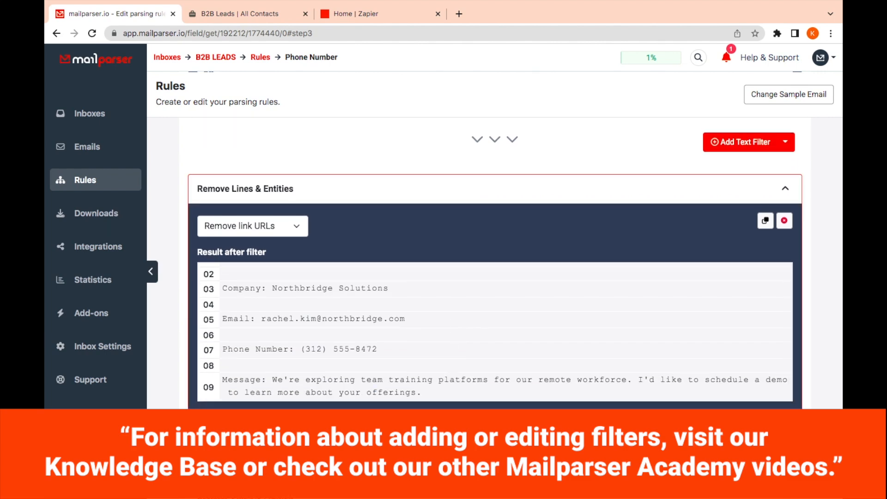
{"action": "scroll", "coordinate": [455, 363], "scroll_direction": "down", "scroll_amount": 9}
{"action": "scroll", "coordinate": [434, 429], "scroll_direction": "down", "scroll_amount": 16}
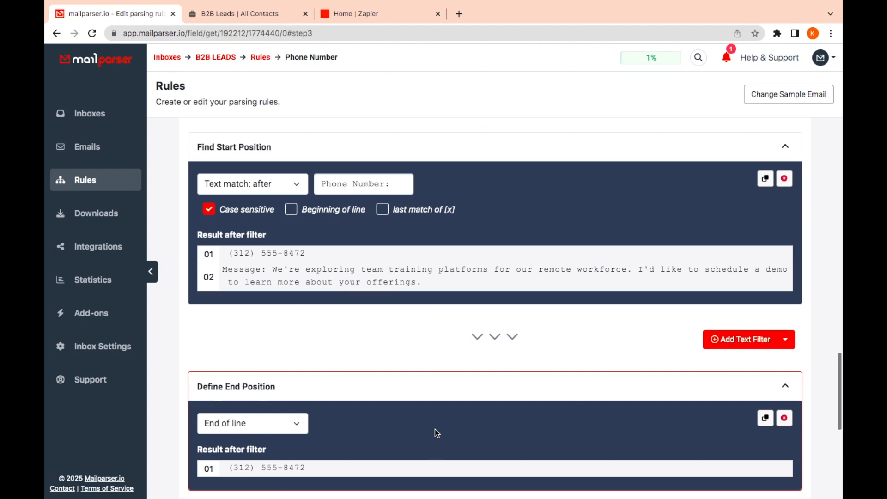
{"action": "scroll", "coordinate": [435, 429], "scroll_direction": "down", "scroll_amount": 5}
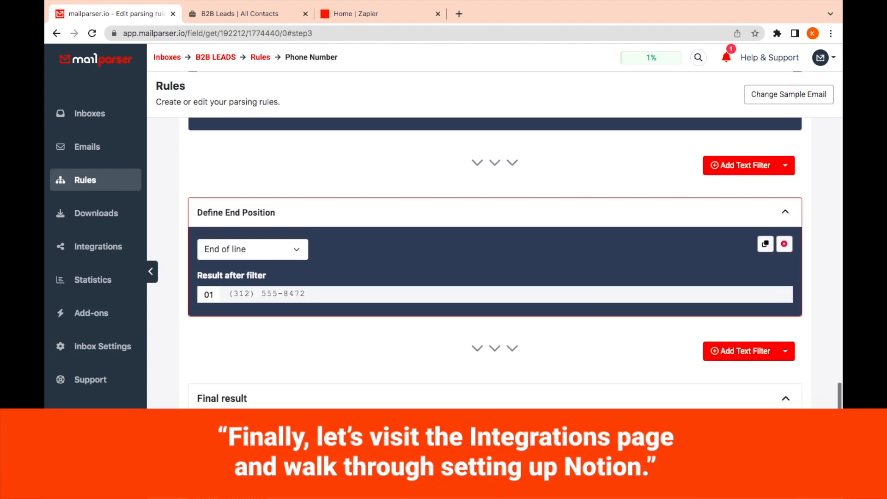
{"action": "scroll", "coordinate": [494, 258], "scroll_direction": "down", "scroll_amount": 6}
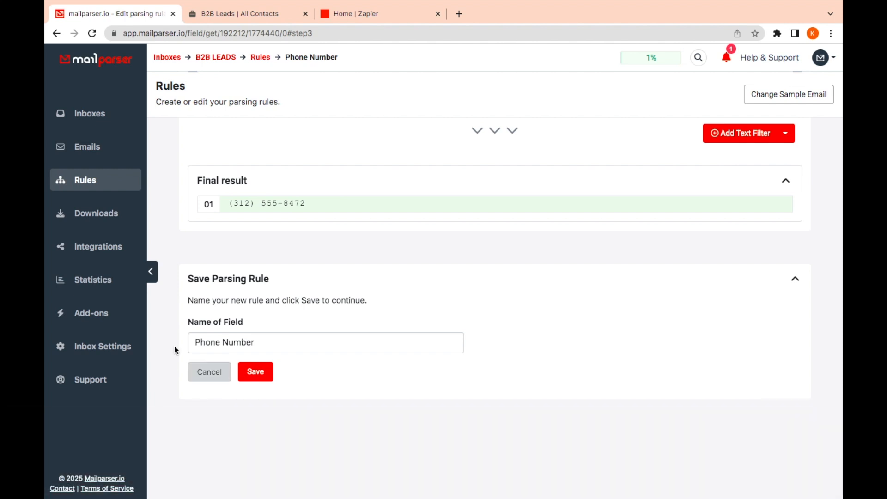
Start a new integration for the B2B Leads inbox and choose Zapier Integration as its type.
{"action": "left_click", "coordinate": [106, 248]}
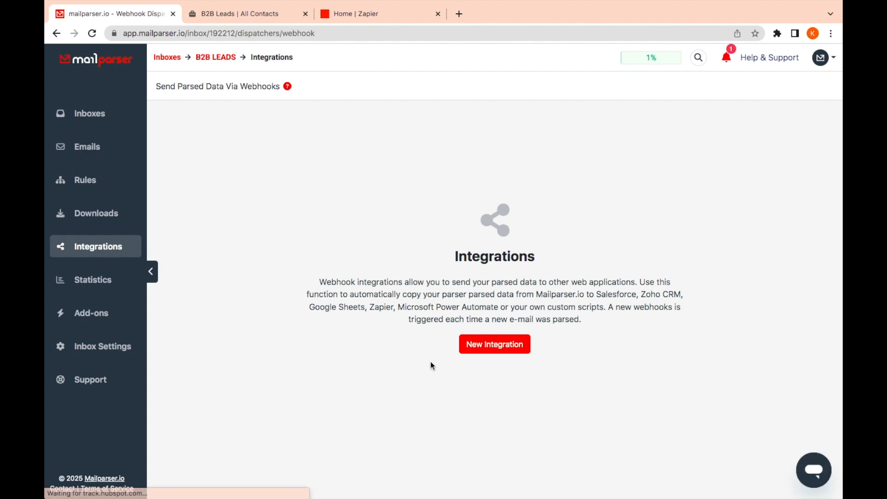
{"action": "left_click", "coordinate": [505, 349]}
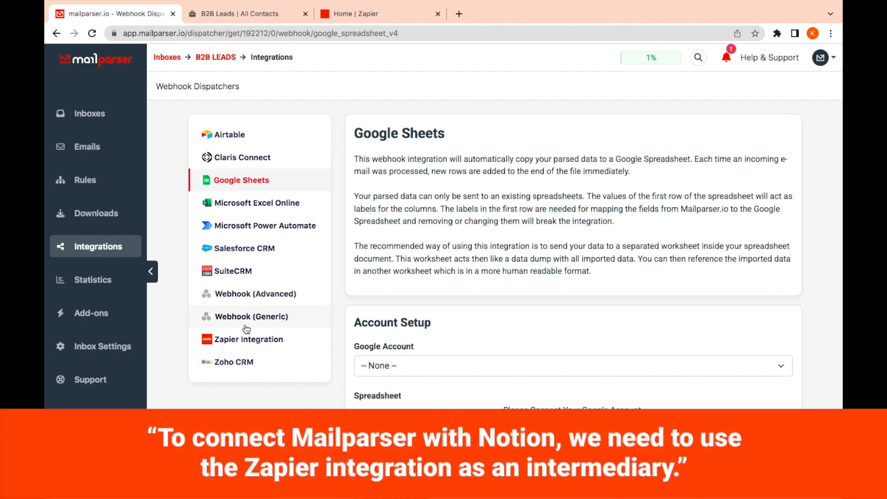
{"action": "left_click", "coordinate": [253, 347]}
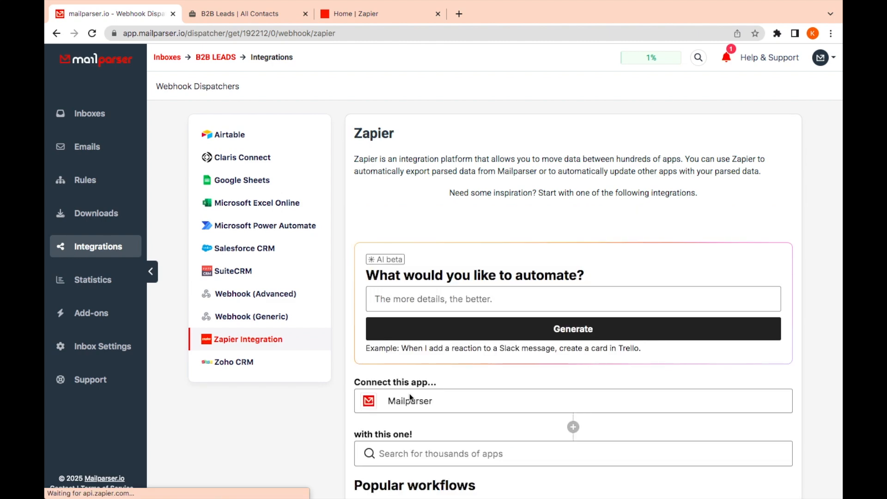
Pair Mailparser with Notion and use the workflow that stores newly-parsed emails as items in Notion databases.
{"action": "scroll", "coordinate": [334, 421], "scroll_direction": "down", "scroll_amount": 3}
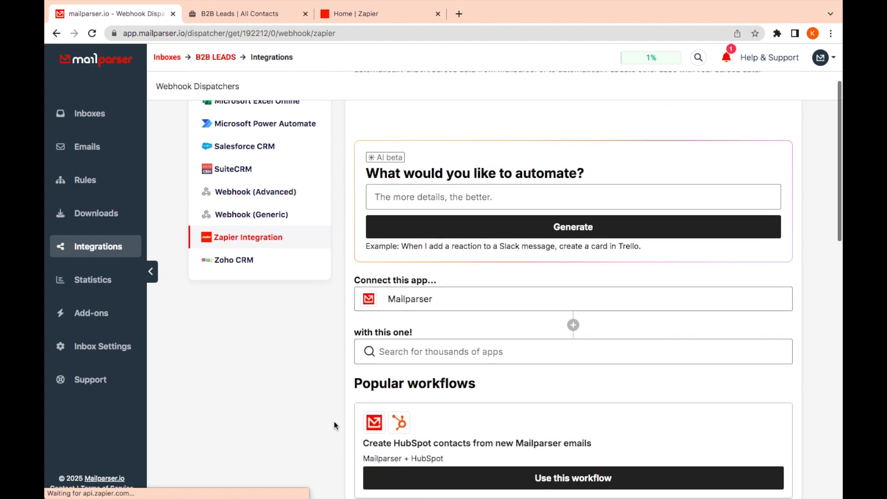
{"action": "scroll", "coordinate": [319, 394], "scroll_direction": "down", "scroll_amount": 4}
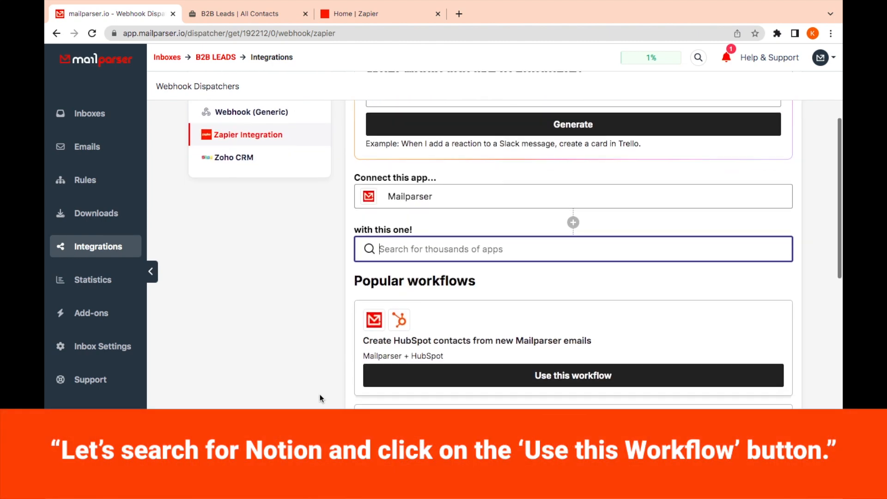
{"action": "type", "text": "notion"}
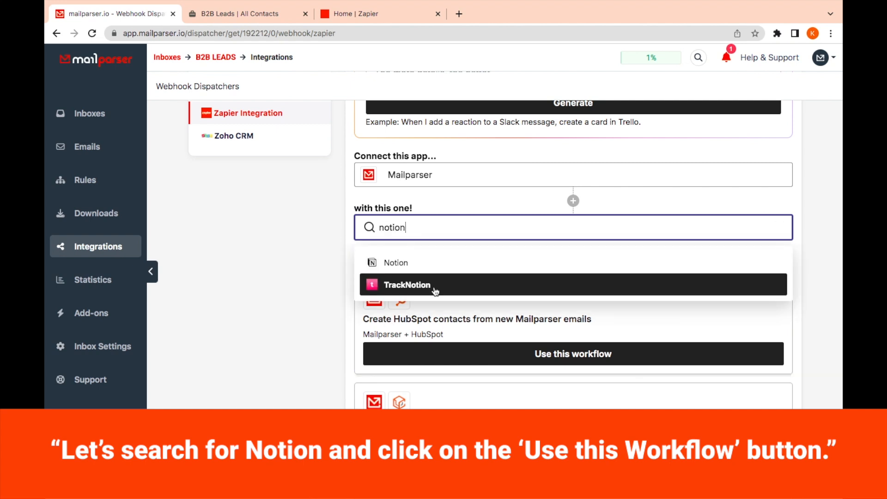
{"action": "left_click", "coordinate": [400, 263]}
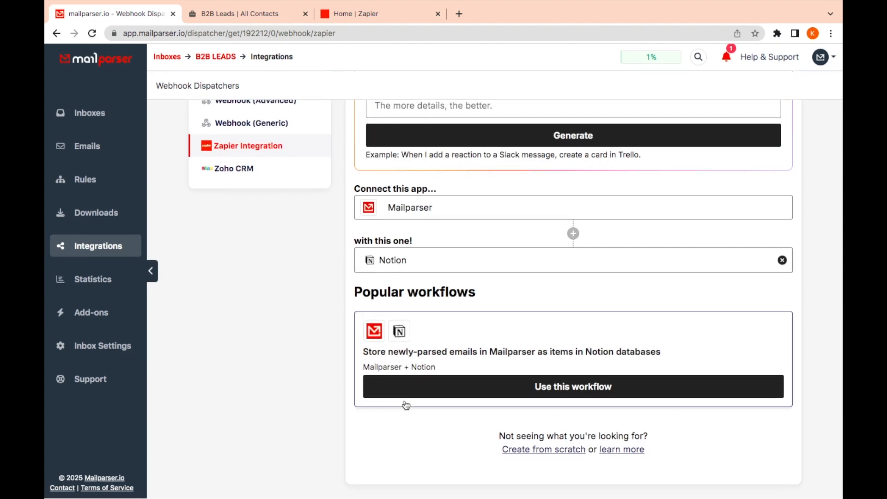
{"action": "left_click", "coordinate": [452, 383]}
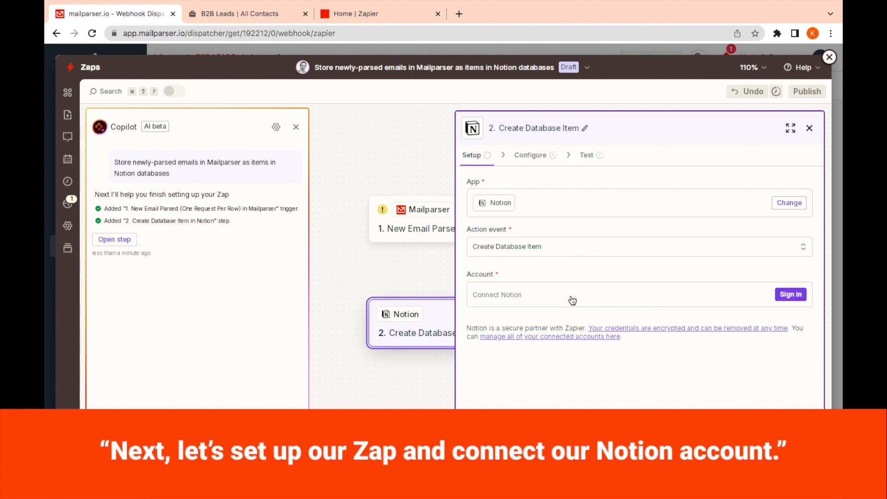
Connect the Notion account to the Create Database Item step, granting Zapier access to all workspace HQ and private pages.
{"action": "left_click", "coordinate": [787, 294]}
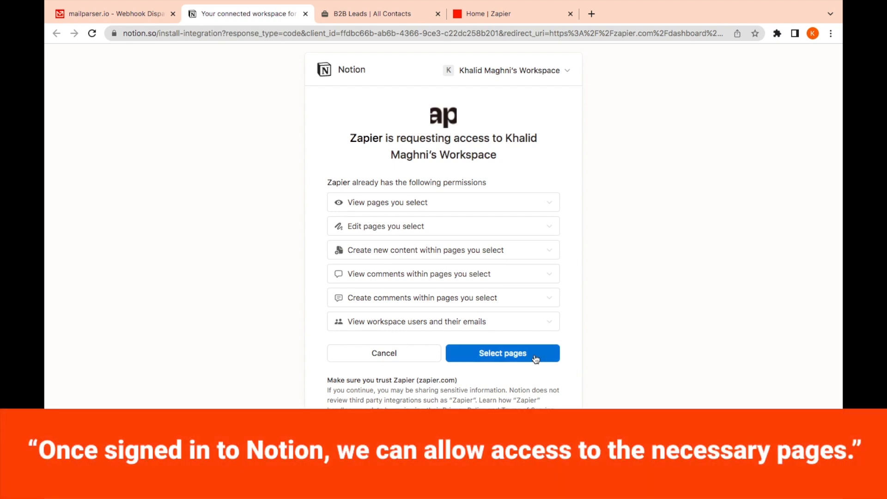
{"action": "left_click", "coordinate": [535, 359]}
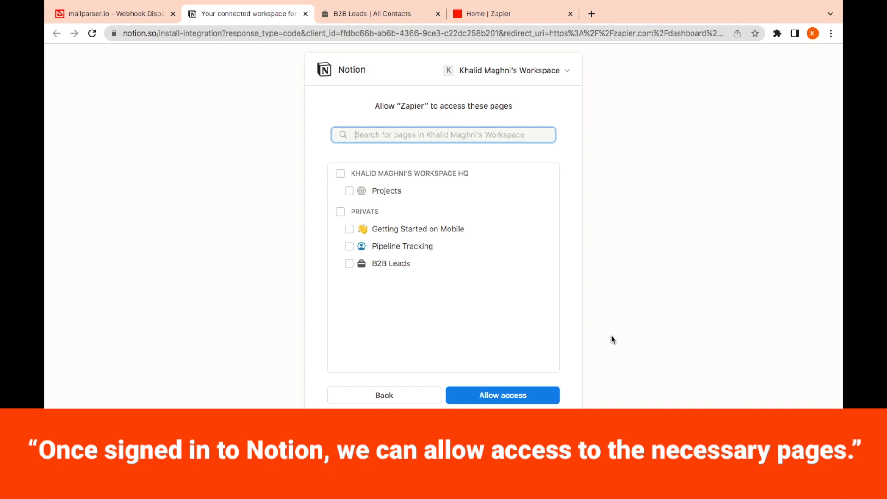
{"action": "left_click", "coordinate": [416, 177]}
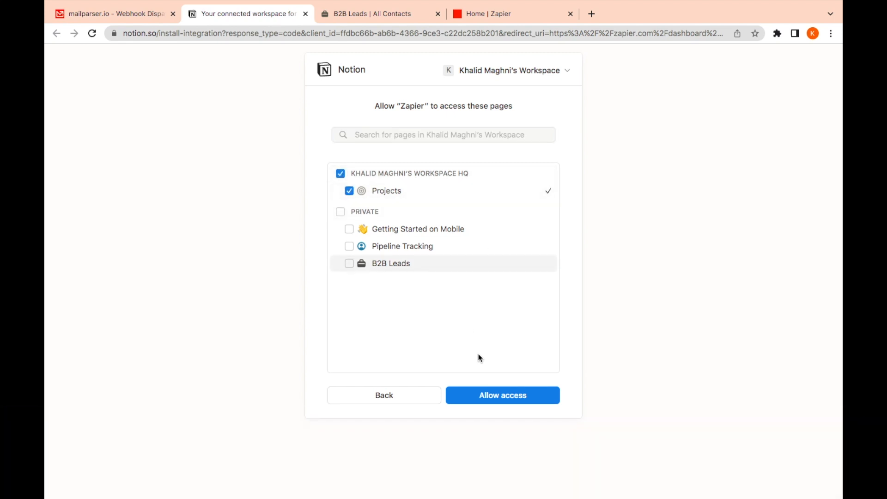
{"action": "left_click", "coordinate": [341, 213]}
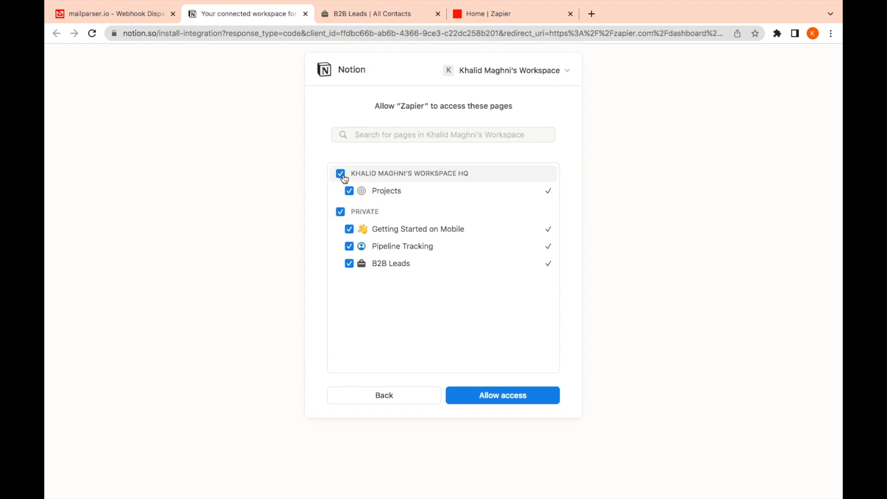
{"action": "left_click", "coordinate": [508, 398]}
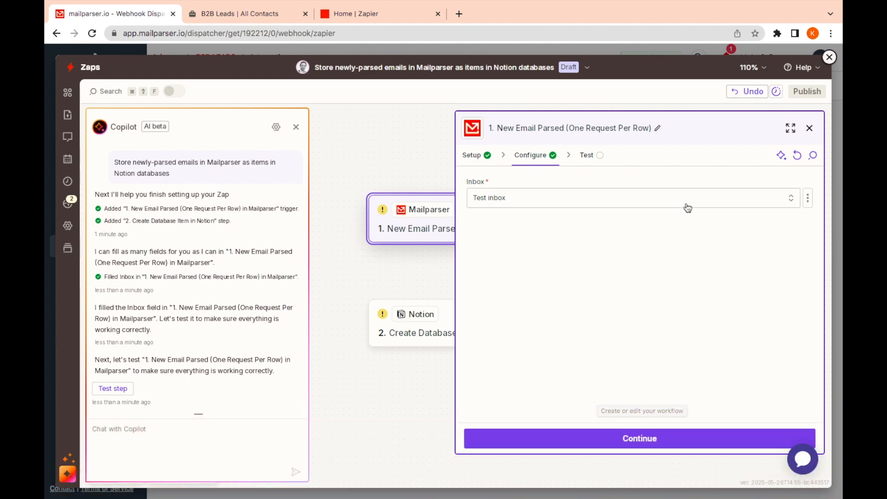
Set the inbox of the Mailparser New Email Parsed trigger to B2B Leads.
{"action": "left_click", "coordinate": [690, 206]}
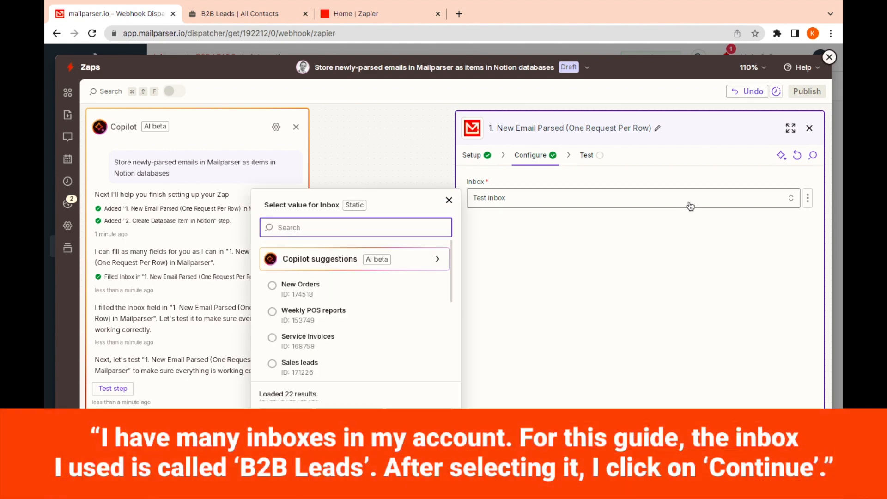
{"action": "scroll", "coordinate": [384, 327], "scroll_direction": "down", "scroll_amount": 3}
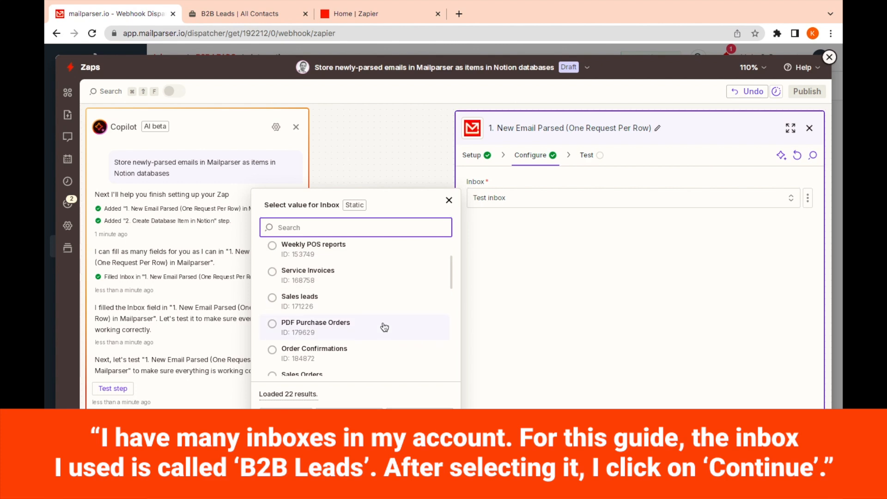
{"action": "scroll", "coordinate": [384, 327], "scroll_direction": "down", "scroll_amount": 4}
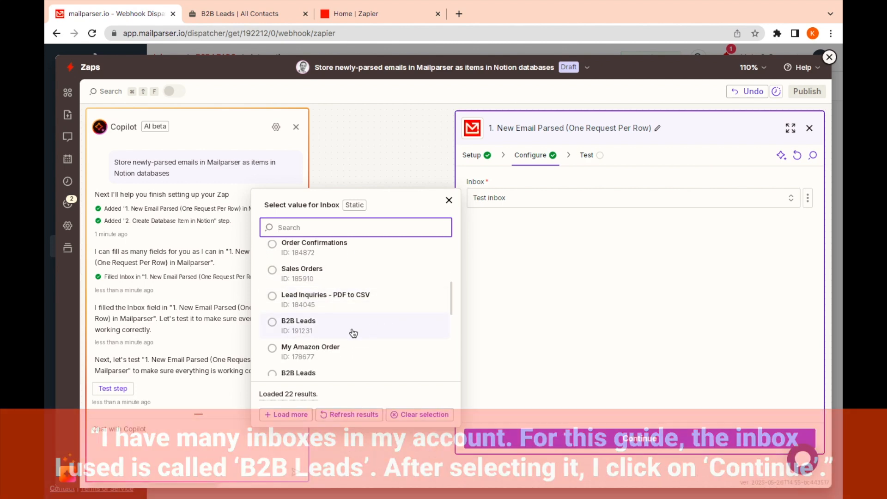
{"action": "left_click", "coordinate": [383, 325]}
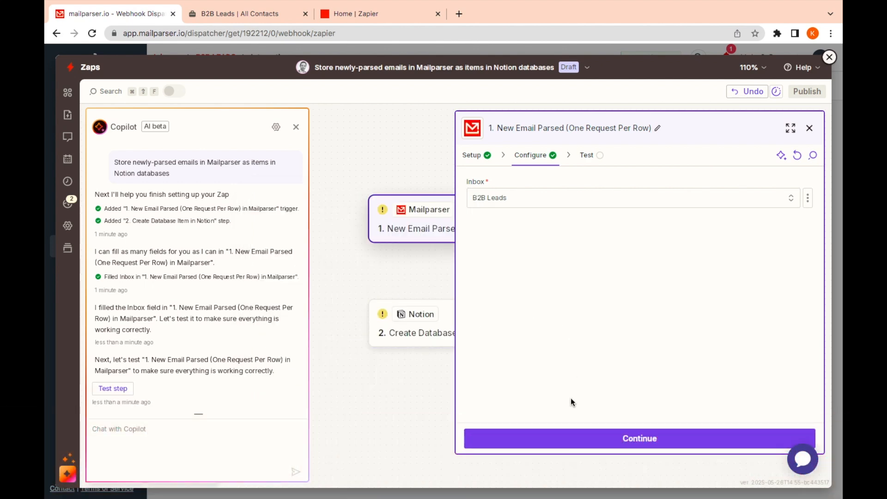
Test the Mailparser New Email Parsed trigger and continue with the Email A record.
{"action": "left_click", "coordinate": [584, 438]}
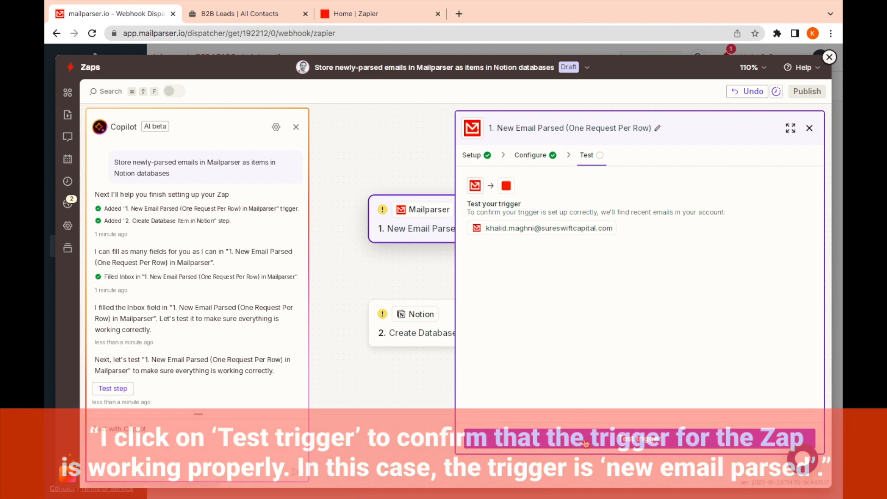
{"action": "left_click", "coordinate": [586, 443]}
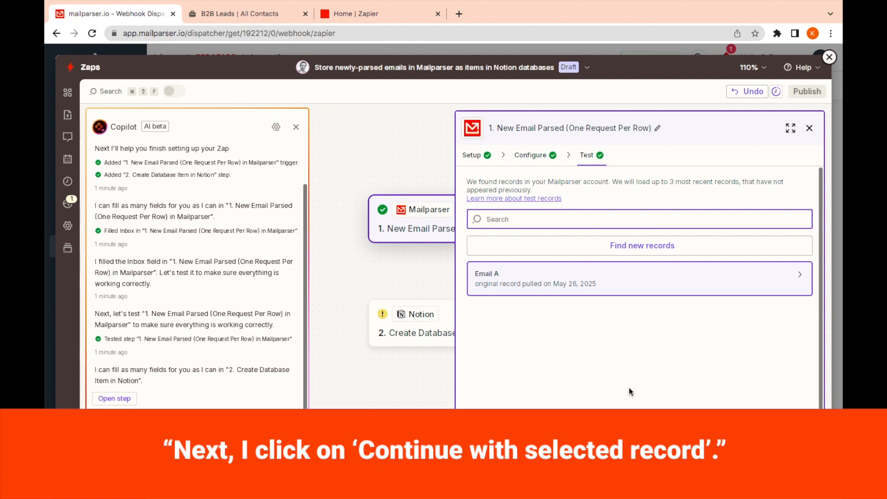
{"action": "left_click", "coordinate": [642, 440]}
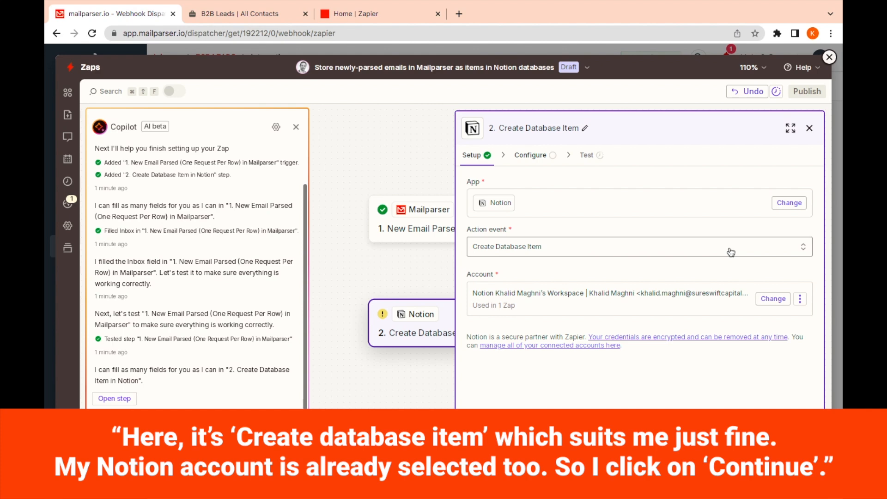
Keep Create Database Item as the Notion action event and set its target database to B2B Leads.
{"action": "left_click", "coordinate": [688, 444]}
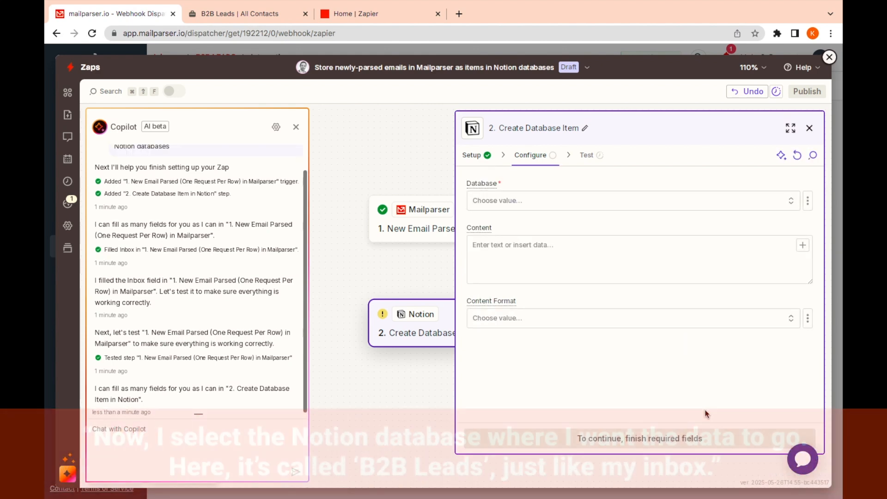
{"action": "left_click", "coordinate": [738, 212]}
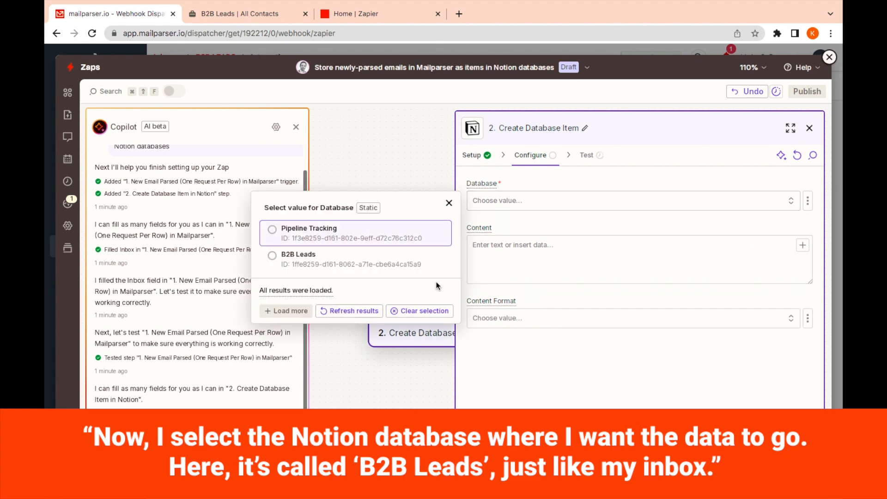
{"action": "left_click", "coordinate": [418, 269]}
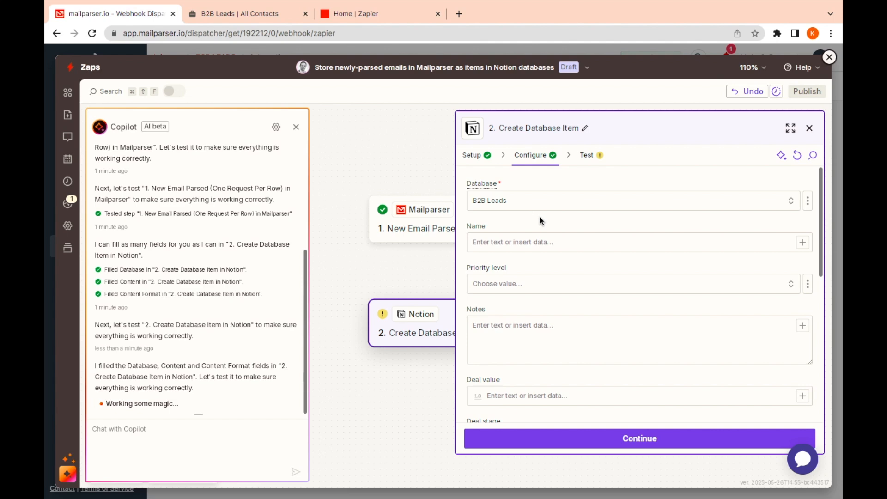
Map the Notion Name field to Mailparser's Name Text and the Phone field to Phone Number Text.
{"action": "left_click", "coordinate": [561, 243]}
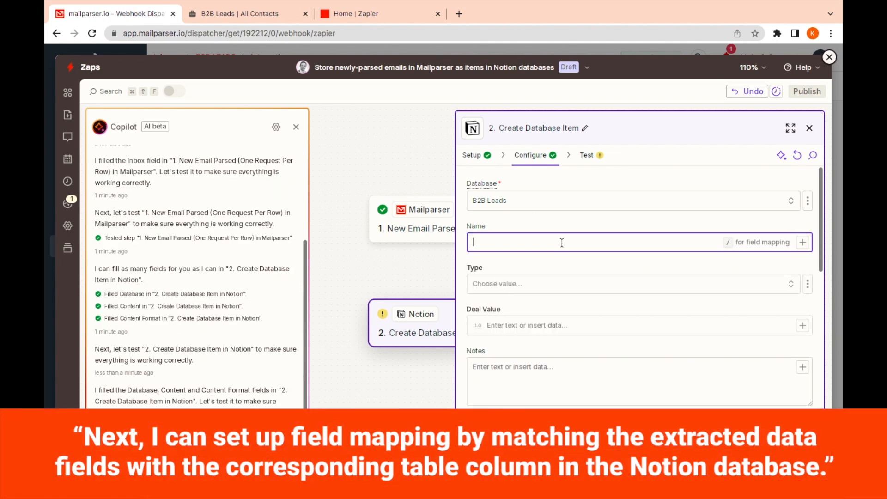
{"action": "left_click", "coordinate": [802, 243]}
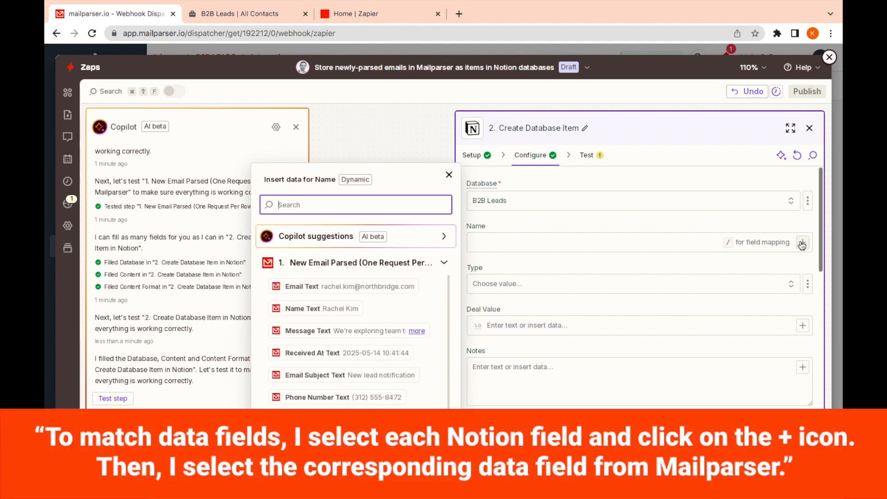
{"action": "left_click", "coordinate": [351, 311]}
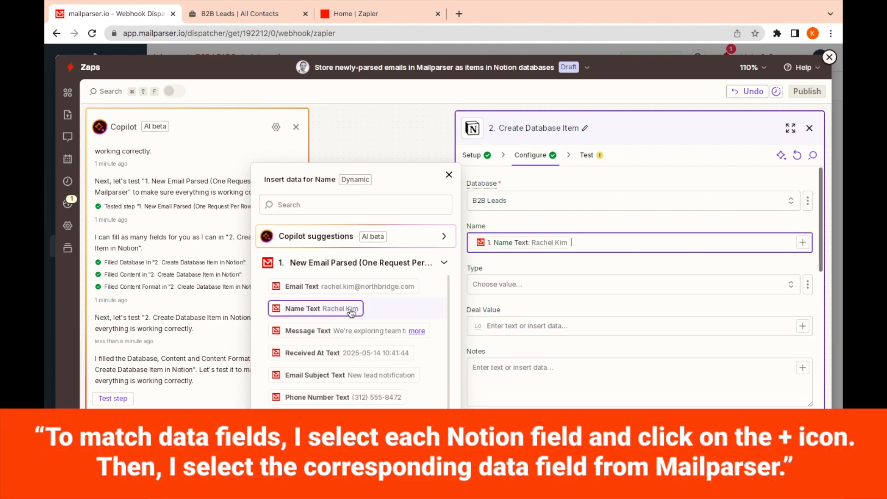
{"action": "scroll", "coordinate": [751, 325], "scroll_direction": "down", "scroll_amount": 2}
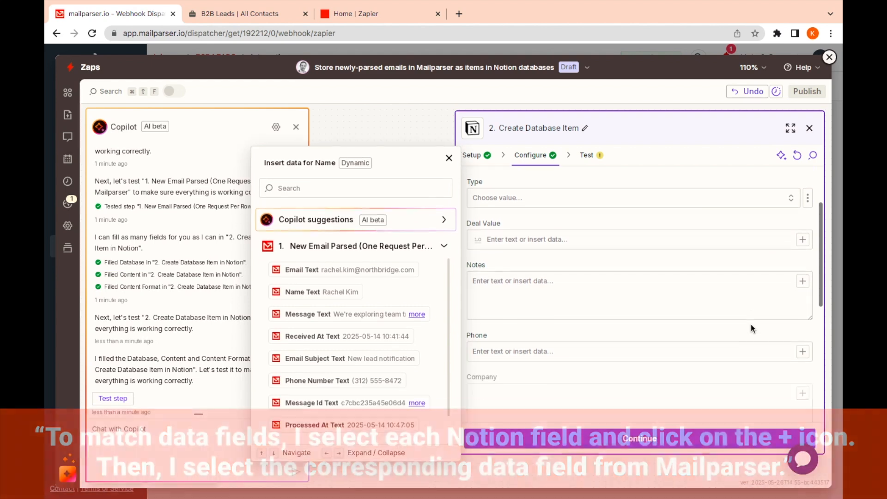
{"action": "scroll", "coordinate": [751, 325], "scroll_direction": "down", "scroll_amount": 2}
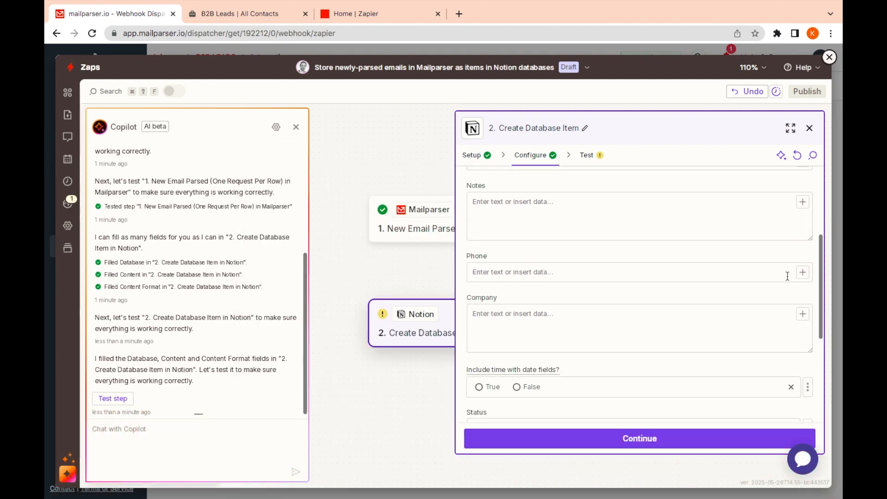
{"action": "left_click", "coordinate": [803, 274]}
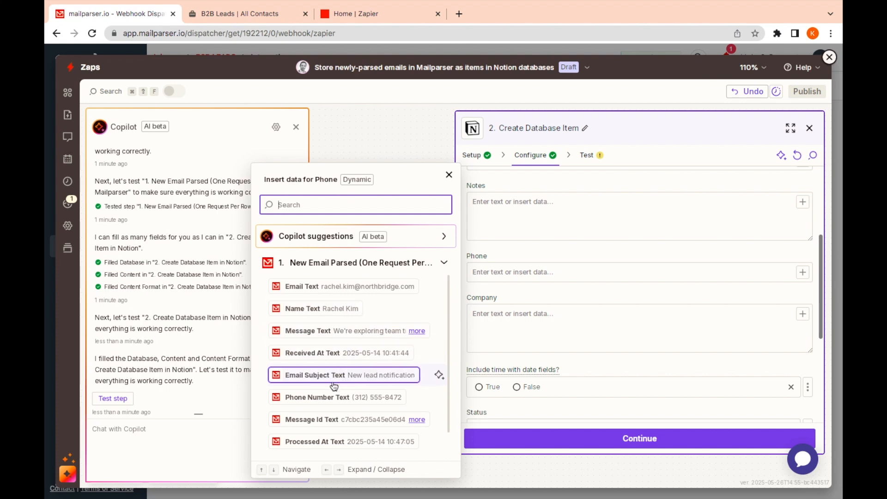
{"action": "left_click", "coordinate": [367, 400]}
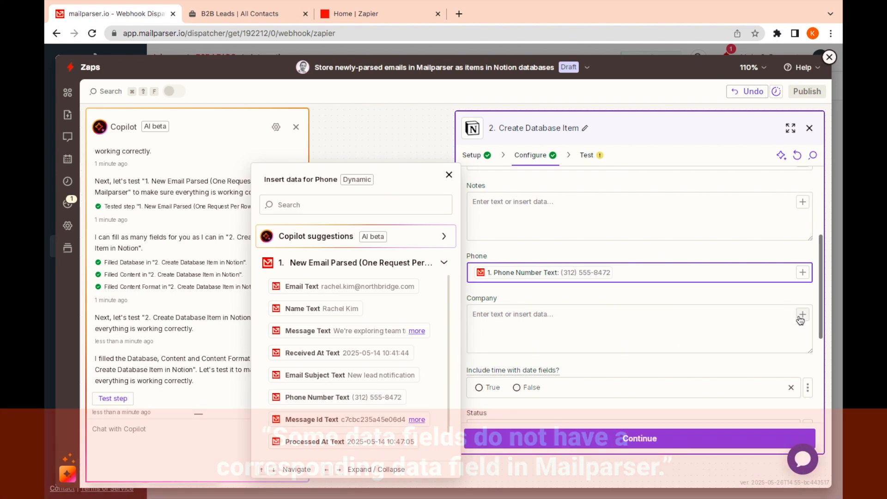
Map the Notion Company field to Mailparser's Company Text and the Email field to Email Text.
{"action": "left_click", "coordinate": [801, 315]}
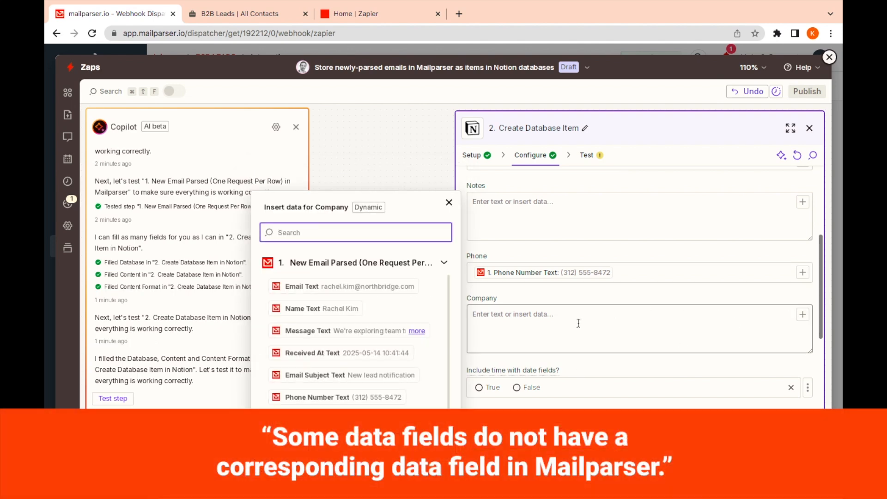
{"action": "scroll", "coordinate": [393, 375], "scroll_direction": "down", "scroll_amount": 1}
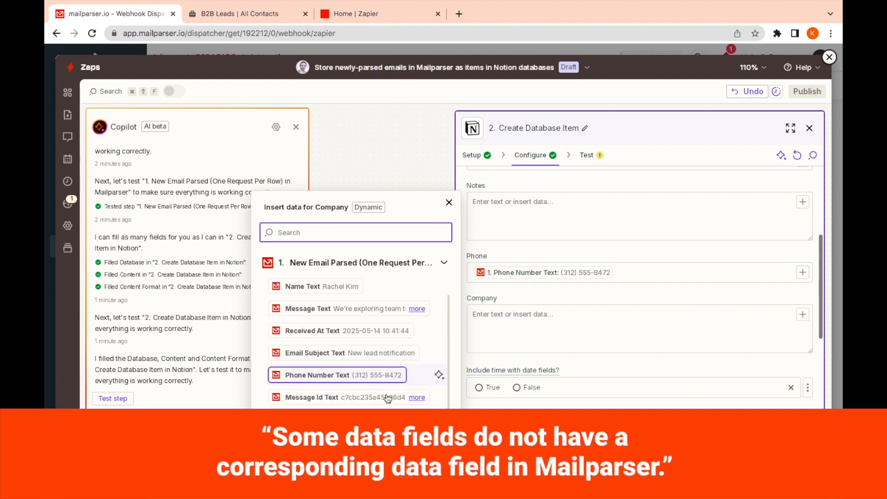
{"action": "left_click", "coordinate": [351, 441]}
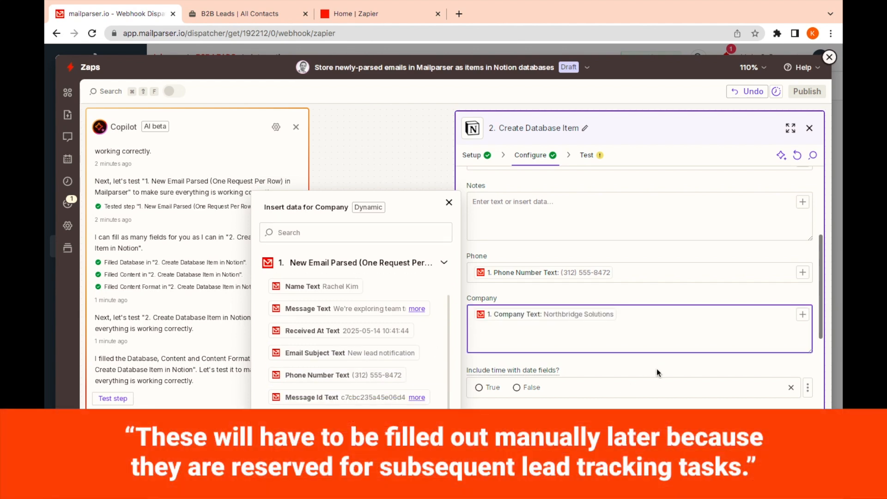
{"action": "scroll", "coordinate": [656, 368], "scroll_direction": "down", "scroll_amount": 3}
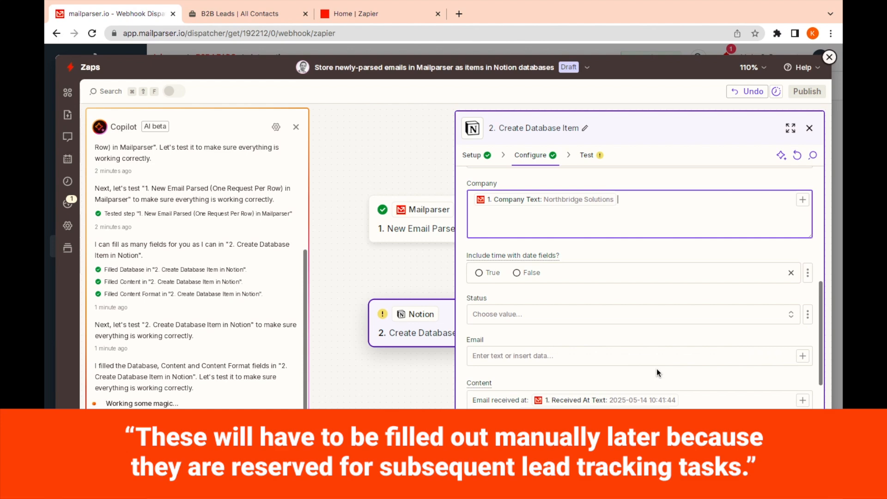
{"action": "scroll", "coordinate": [728, 358], "scroll_direction": "down", "scroll_amount": 2}
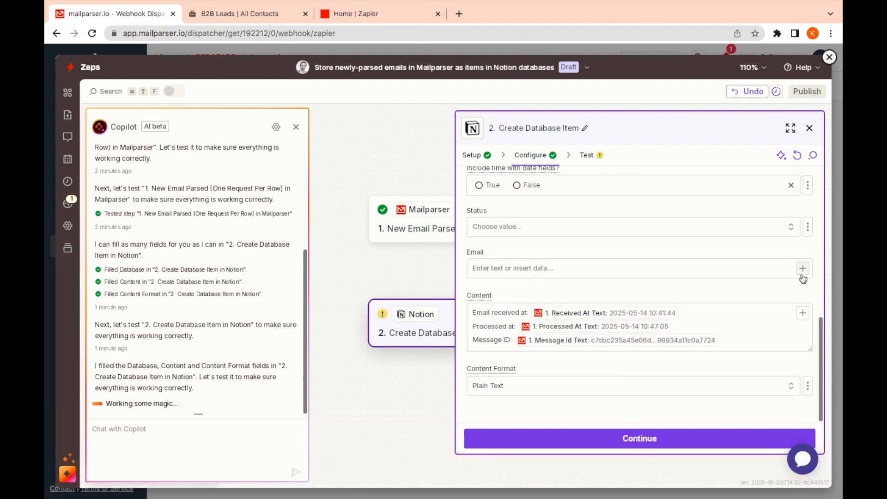
{"action": "left_click", "coordinate": [802, 273]}
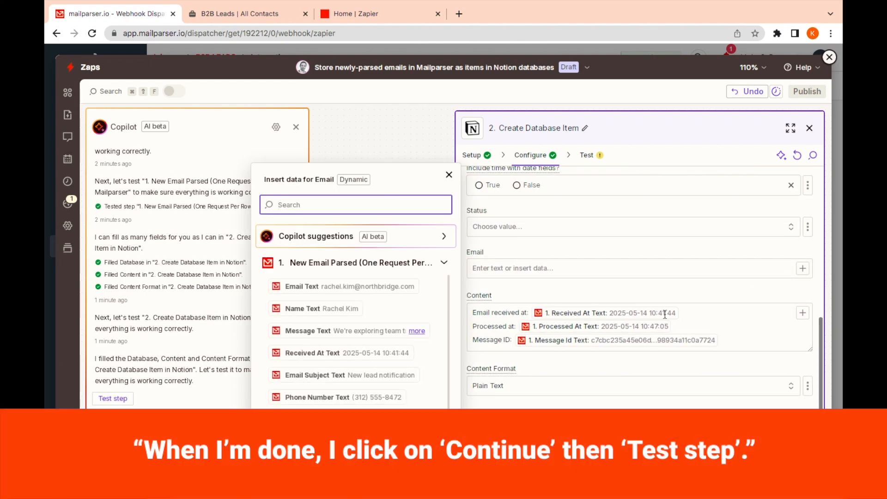
{"action": "left_click", "coordinate": [403, 287]}
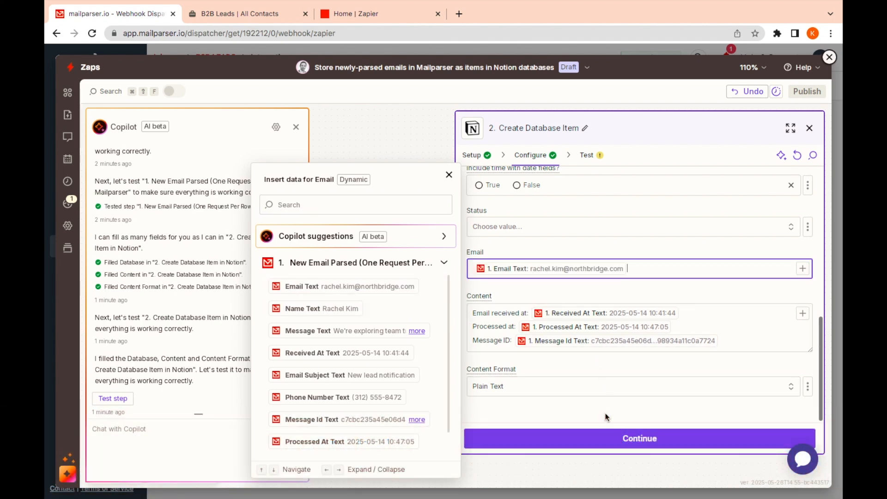
{"action": "left_click", "coordinate": [606, 416]}
Test the Create Database Item step by sending a database item to Notion, and publish the Zap.
{"action": "left_click", "coordinate": [623, 438]}
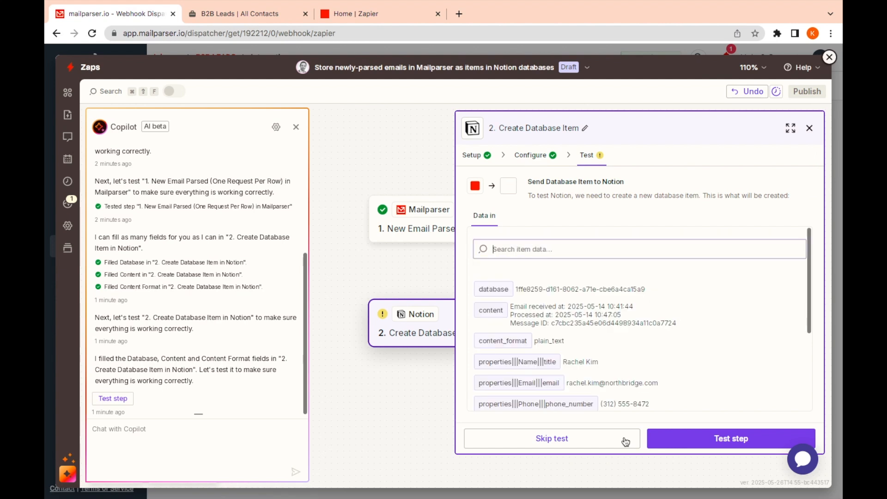
{"action": "left_click", "coordinate": [686, 440]}
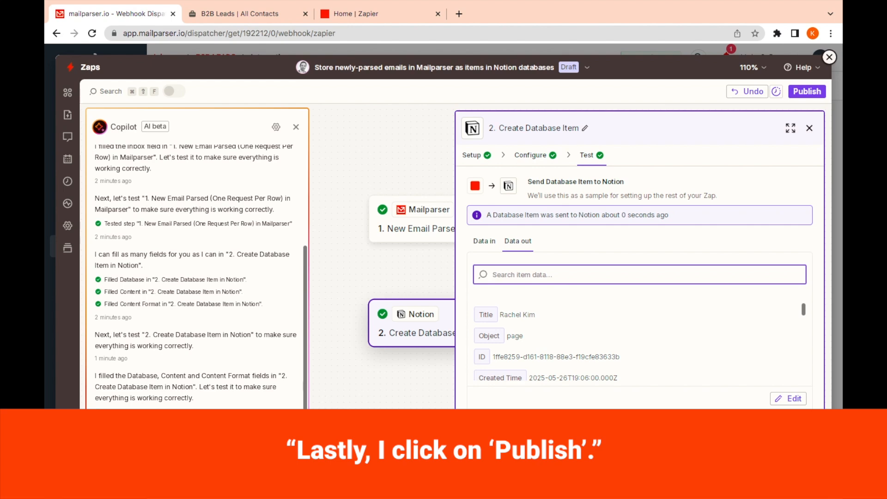
{"action": "left_click", "coordinate": [688, 442]}
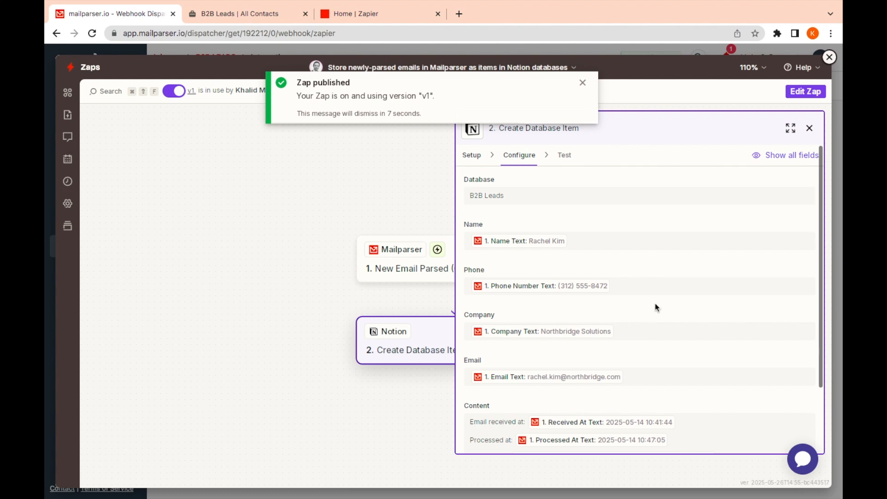
{"action": "left_click", "coordinate": [583, 83]}
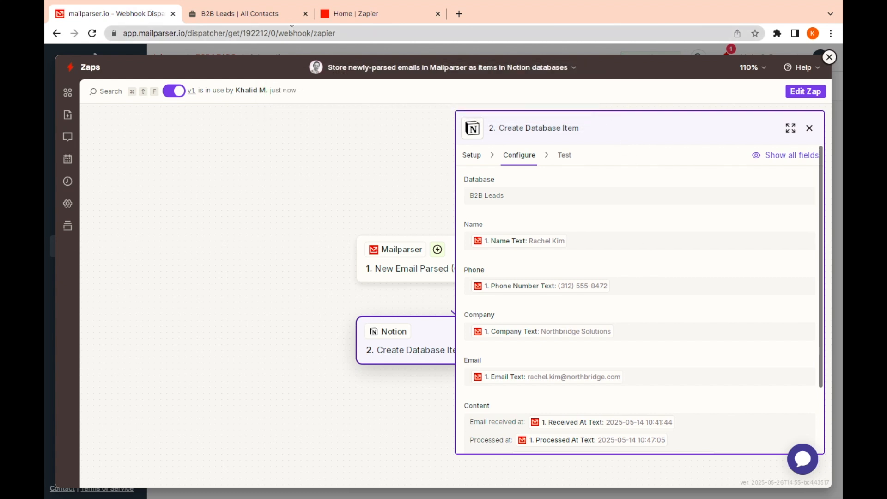
Switch to Notion and check the new lead's row across the columns of the B2B Leads database.
{"action": "left_click", "coordinate": [272, 17]}
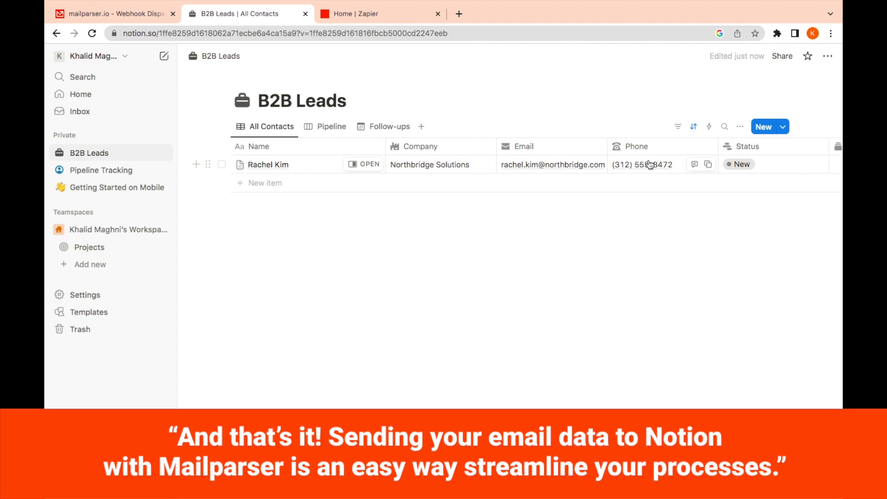
{"action": "scroll", "coordinate": [797, 192], "scroll_direction": "right", "scroll_amount": 5}
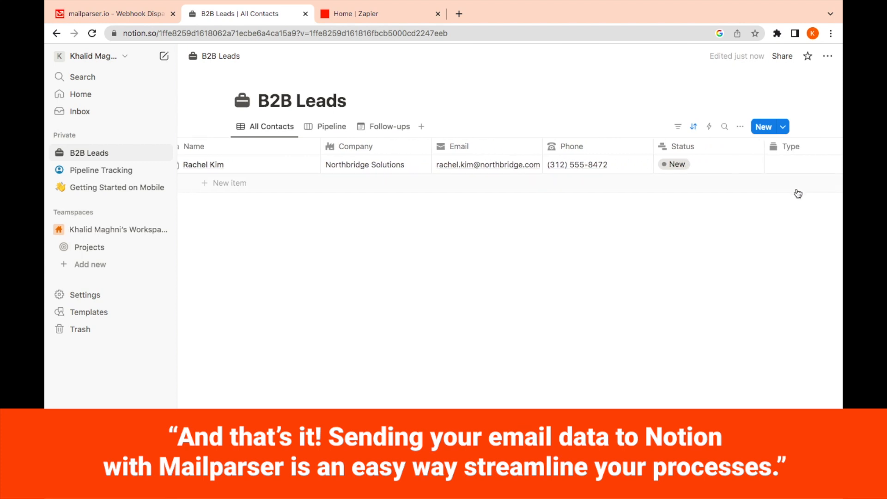
{"action": "scroll", "coordinate": [796, 193], "scroll_direction": "right", "scroll_amount": 5}
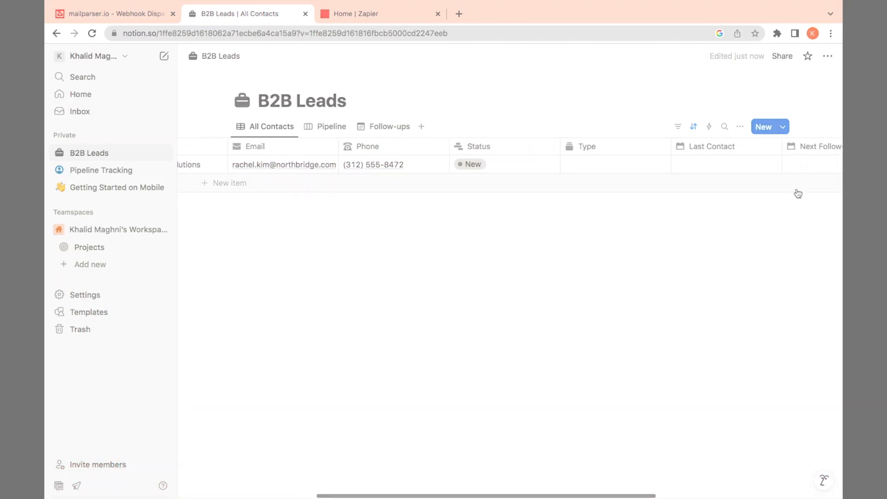